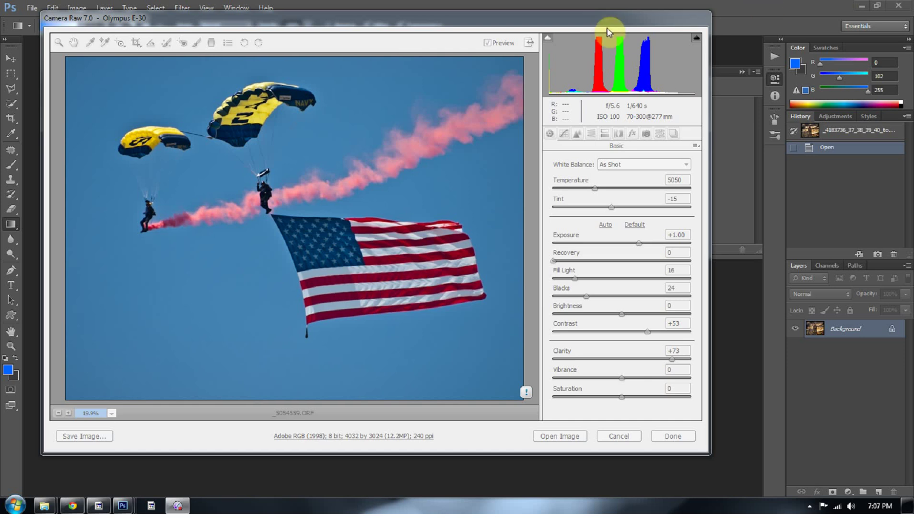
Update the skydivers-and-flag photo to Process 2012, reset it, trial a Highlights pull, then cancel.
left_click(587, 18)
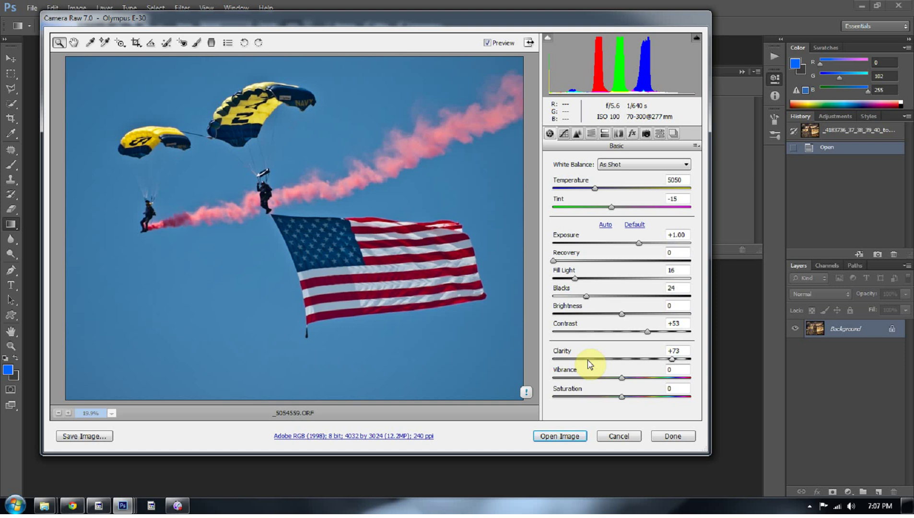
left_click(525, 395)
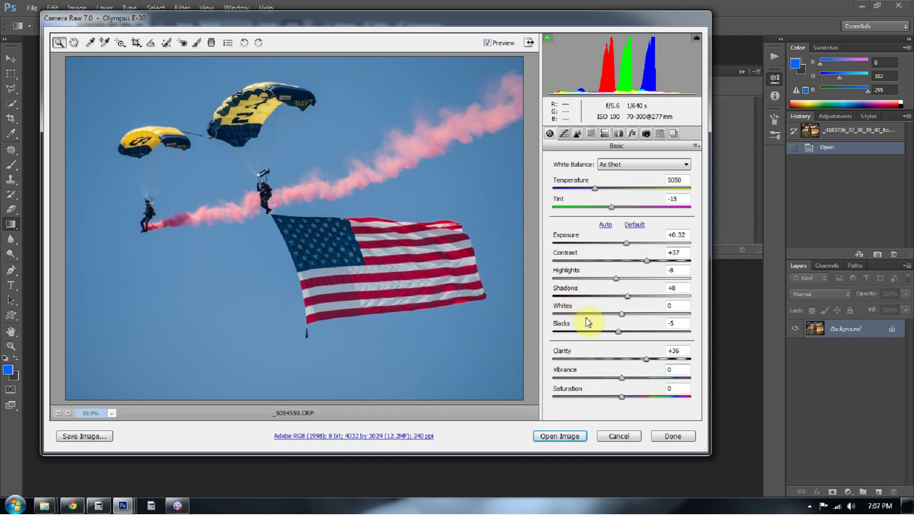
left_click(635, 224)
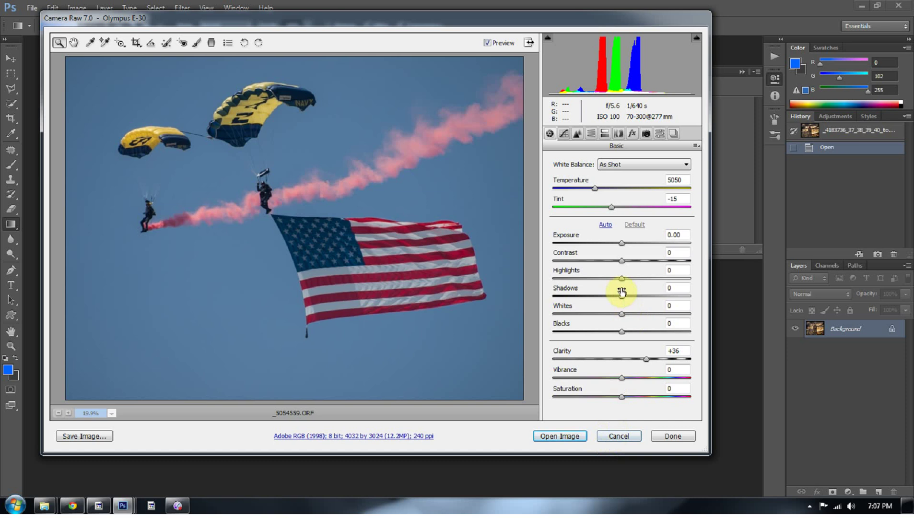
mouse_move(621, 279)
left_mouse_down()
mouse_move(566, 287)
mouse_move(746, 281)
mouse_move(527, 287)
mouse_move(666, 272)
mouse_move(659, 281)
mouse_move(621, 280)
left_mouse_up()
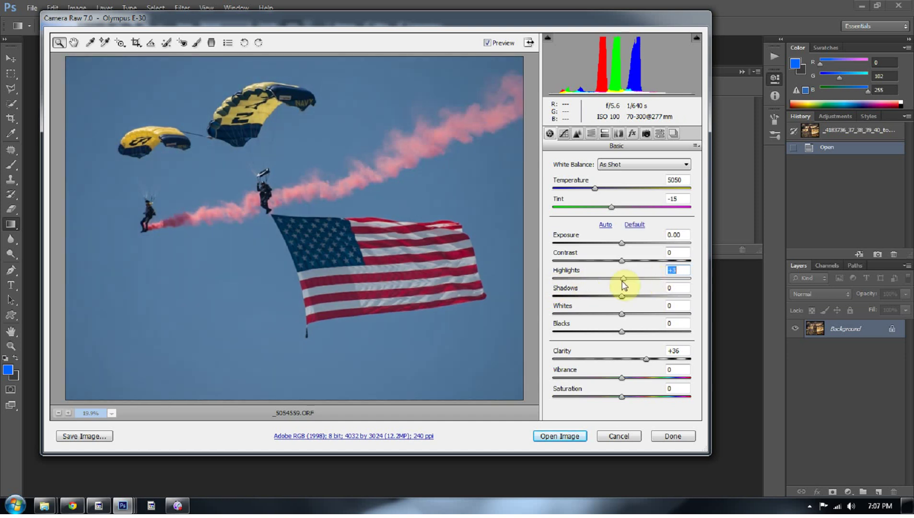
left_click(604, 438)
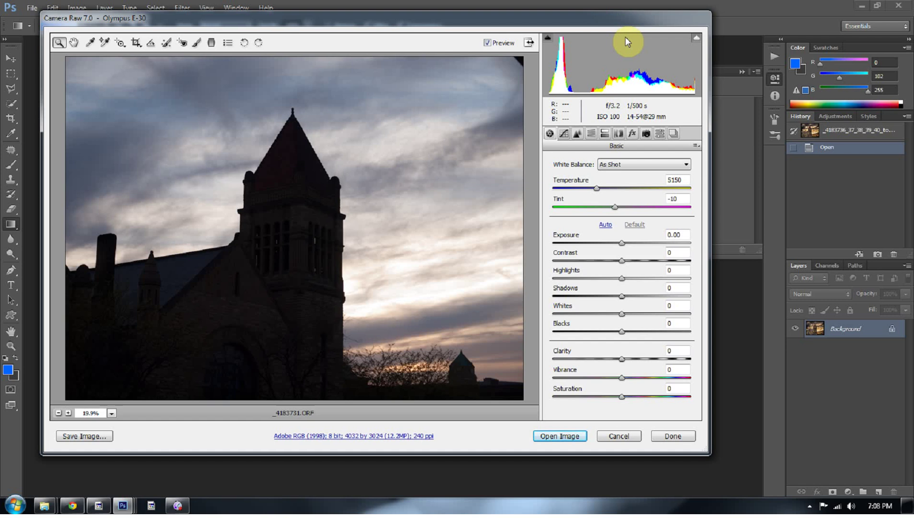
Expand the Camera Raw window showing _4183731.ORF to full screen.
left_click(529, 45)
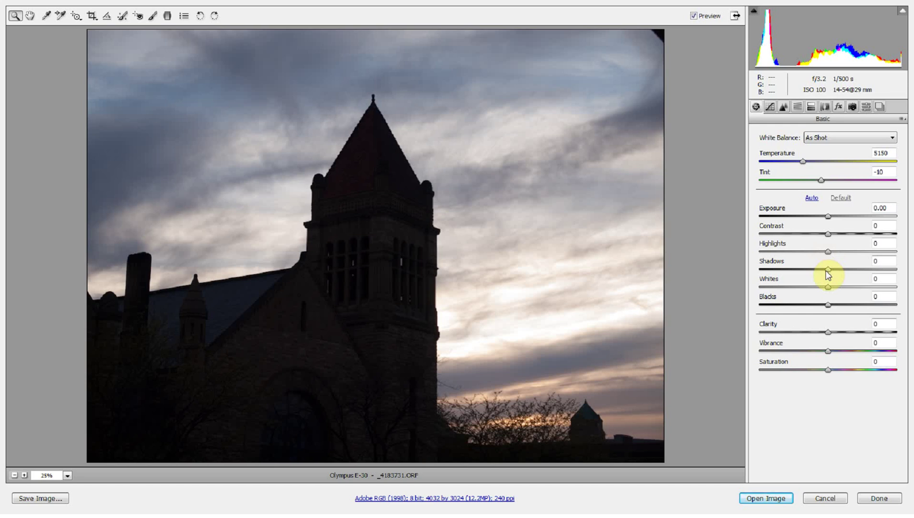
Set Shadows to +100 and Highlights to -97, then compare against the original with Preview.
left_click_drag(827, 272, 902, 268)
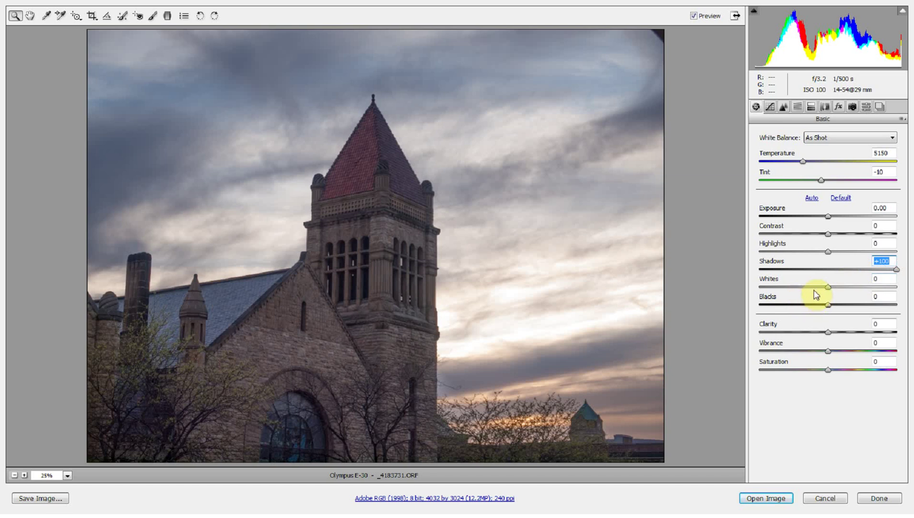
left_click_drag(829, 254, 897, 252)
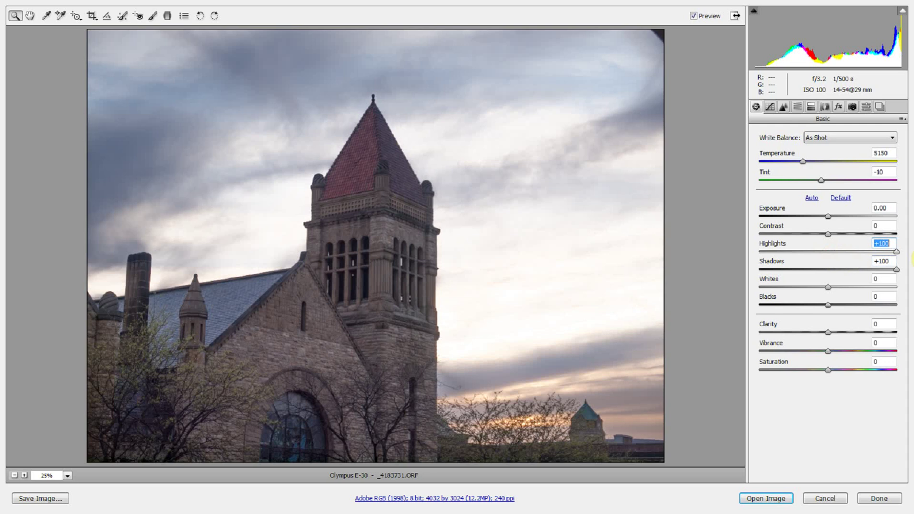
left_click_drag(885, 252, 763, 253)
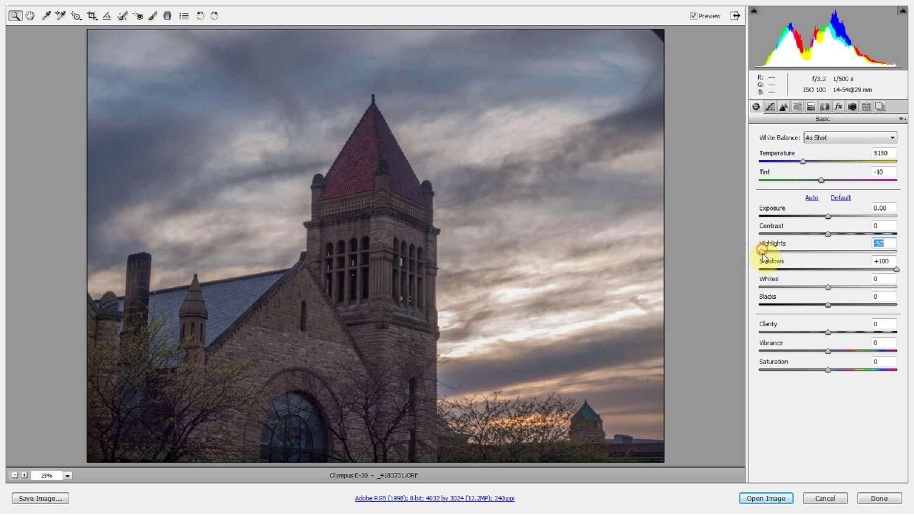
left_click(694, 16)
left_click(695, 16)
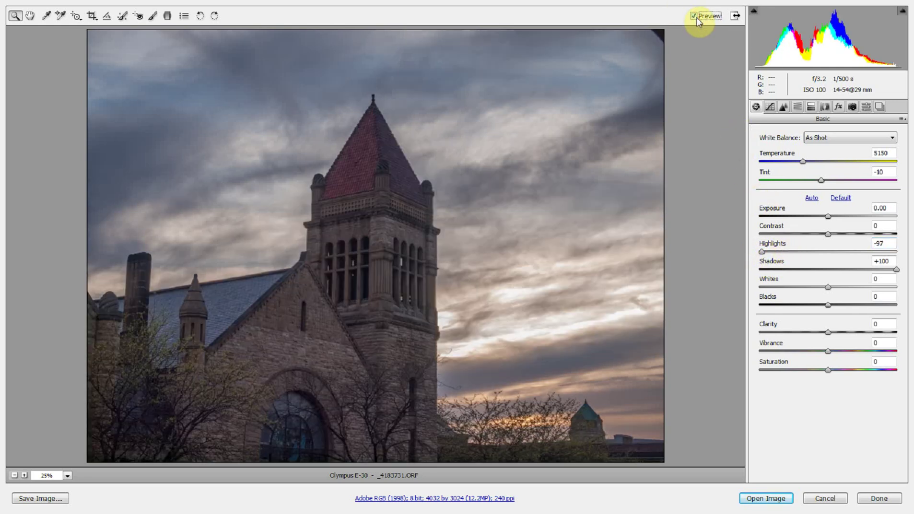
Raise Clarity to +73 and Vibrance to +54 in the Basic panel.
left_click_drag(829, 332, 880, 331)
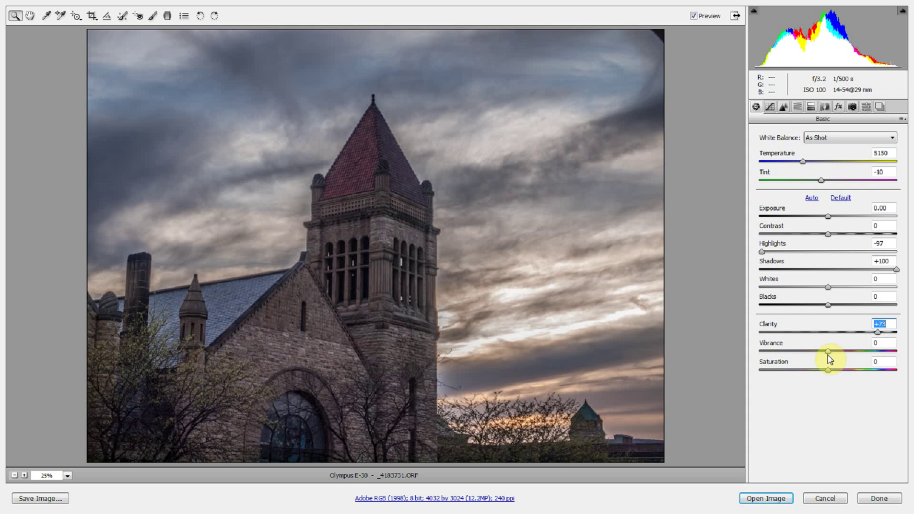
left_click_drag(829, 356, 867, 355)
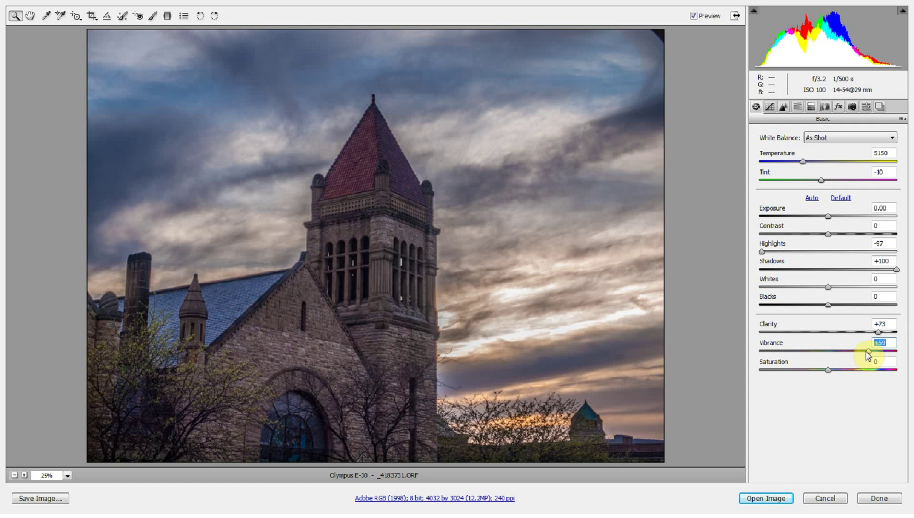
mouse_move(866, 351)
left_mouse_down()
mouse_move(824, 357)
mouse_move(848, 375)
mouse_move(869, 370)
mouse_move(830, 370)
mouse_move(829, 351)
mouse_move(866, 356)
left_mouse_up()
Raise Contrast to +17 and toggle Preview to compare before and after.
left_click(830, 234)
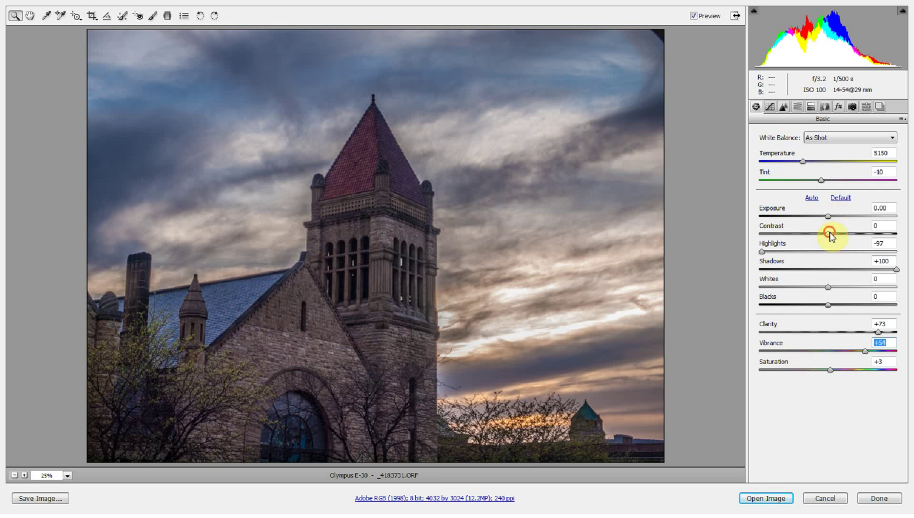
mouse_move(830, 234)
left_mouse_down()
mouse_move(740, 239)
mouse_move(866, 241)
mouse_move(842, 239)
left_mouse_up()
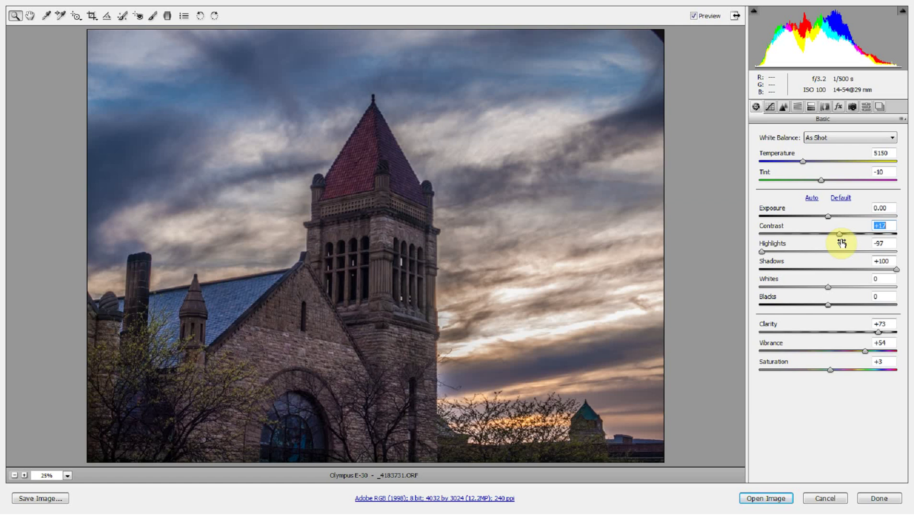
left_click(694, 16)
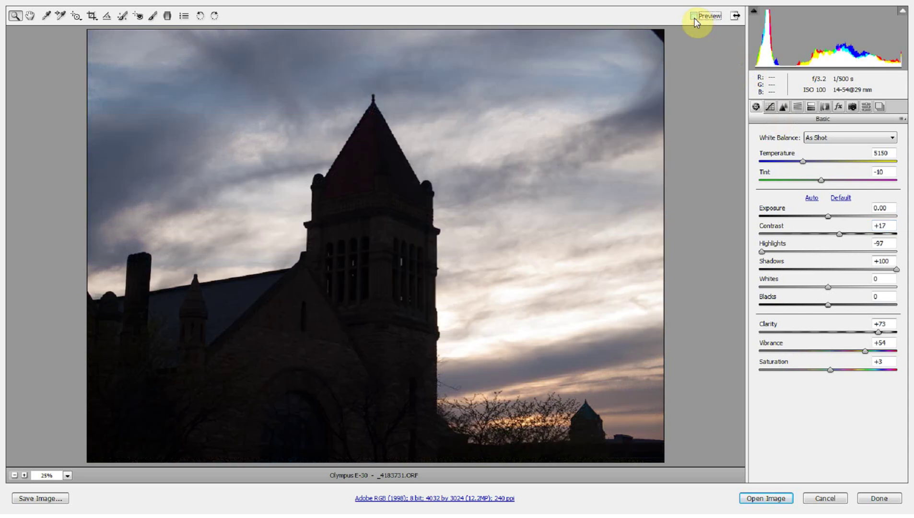
left_click(694, 16)
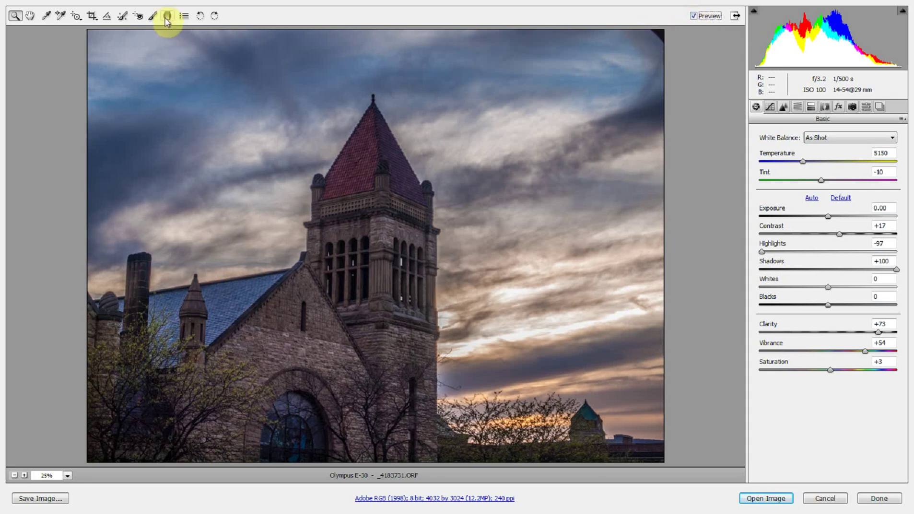
Heal the dark top-right sky blemish with an enlarged Spot Removal heal circle.
left_click(123, 16)
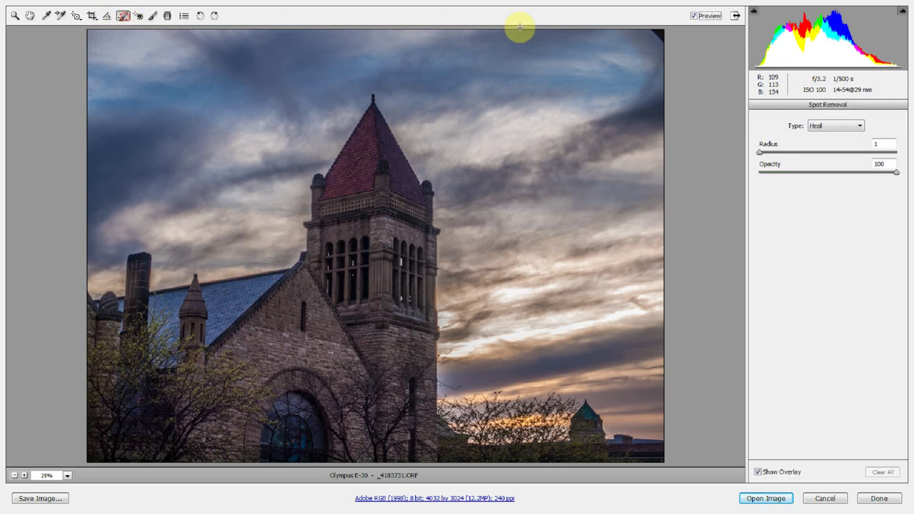
left_click(657, 39)
left_click_drag(658, 38, 626, 64)
left_click(657, 42)
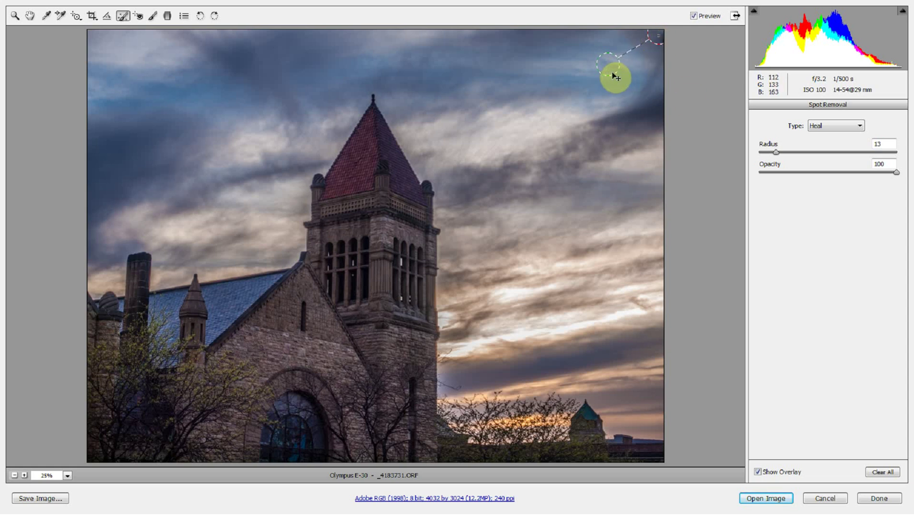
mouse_move(612, 75)
left_mouse_down()
mouse_move(612, 90)
mouse_move(611, 72)
mouse_move(610, 79)
left_mouse_up()
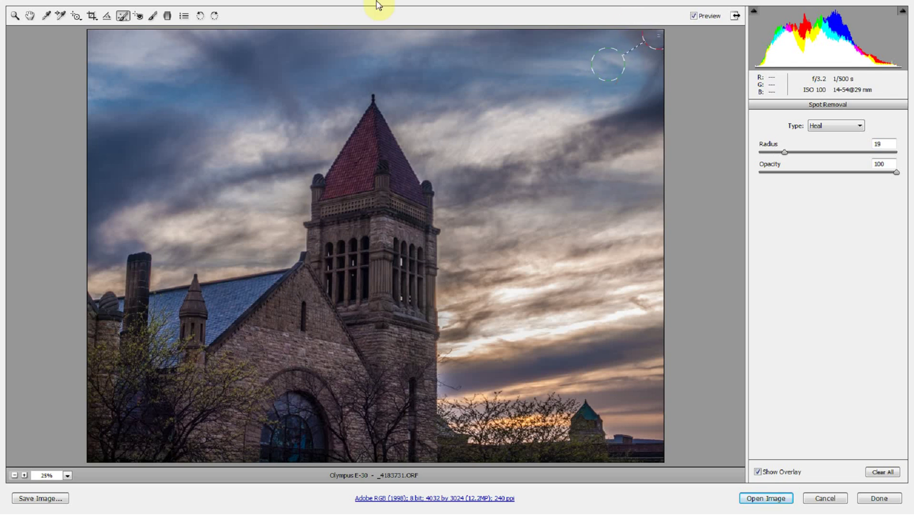
left_click(153, 18)
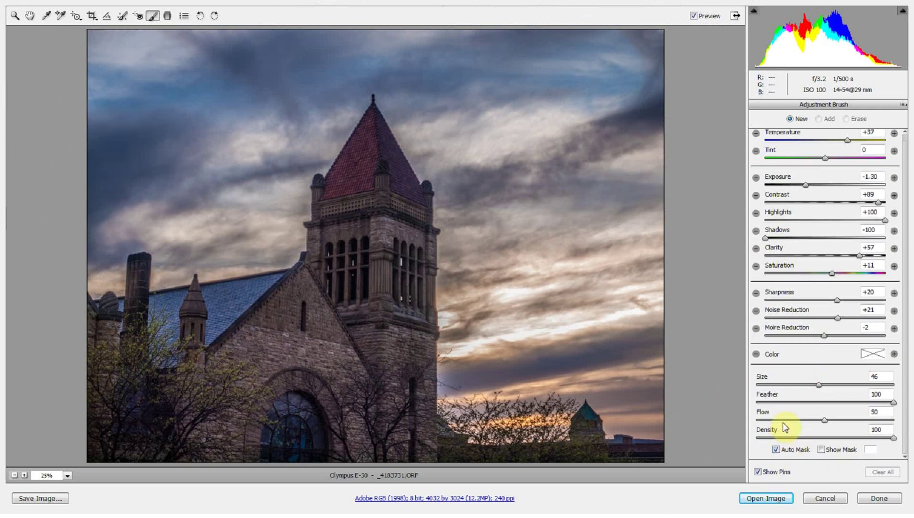
Brush a darkening adjustment over the upper-left sky and check its coverage with Show Mask.
left_click(155, 132)
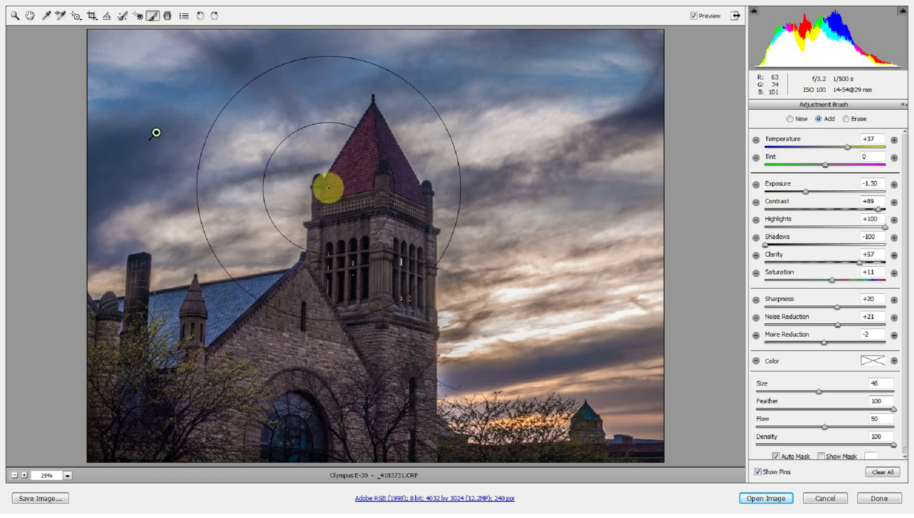
mouse_move(194, 179)
left_mouse_down()
mouse_move(151, 114)
mouse_move(158, 131)
mouse_move(184, 127)
left_mouse_up()
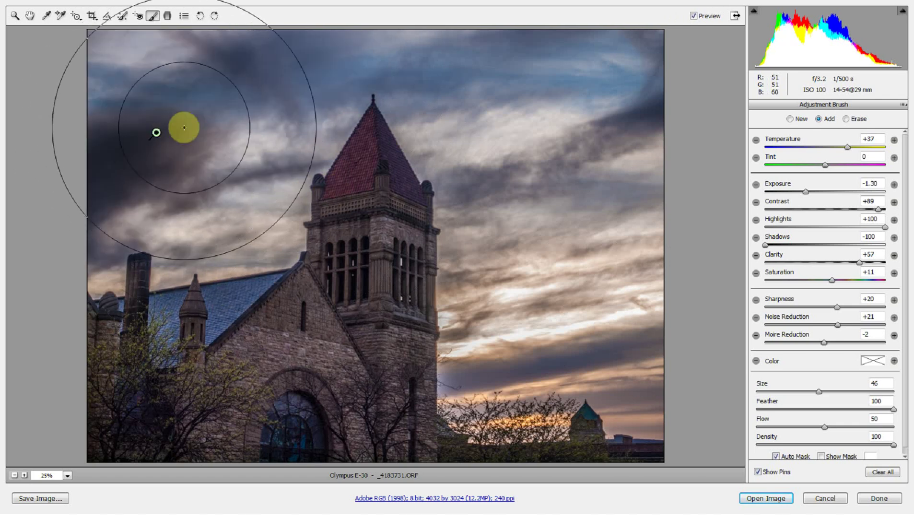
left_click(822, 458)
left_click(821, 457)
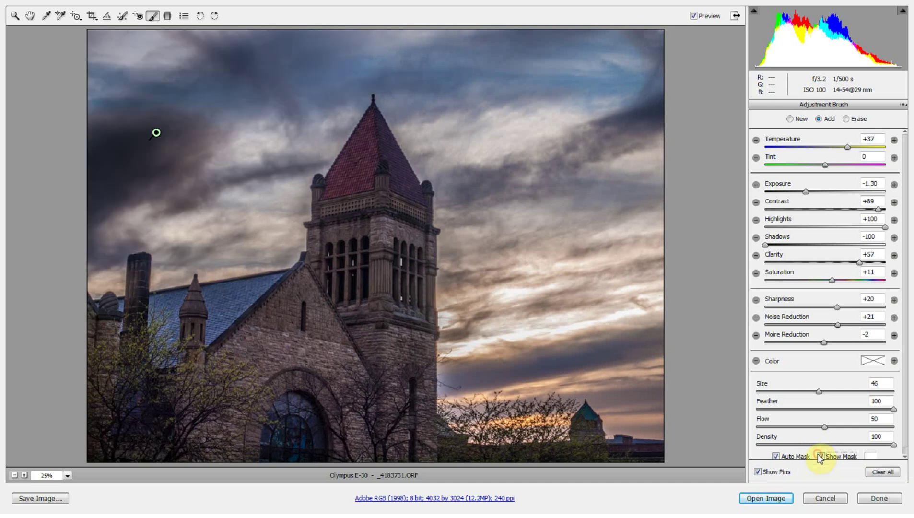
left_click(820, 458)
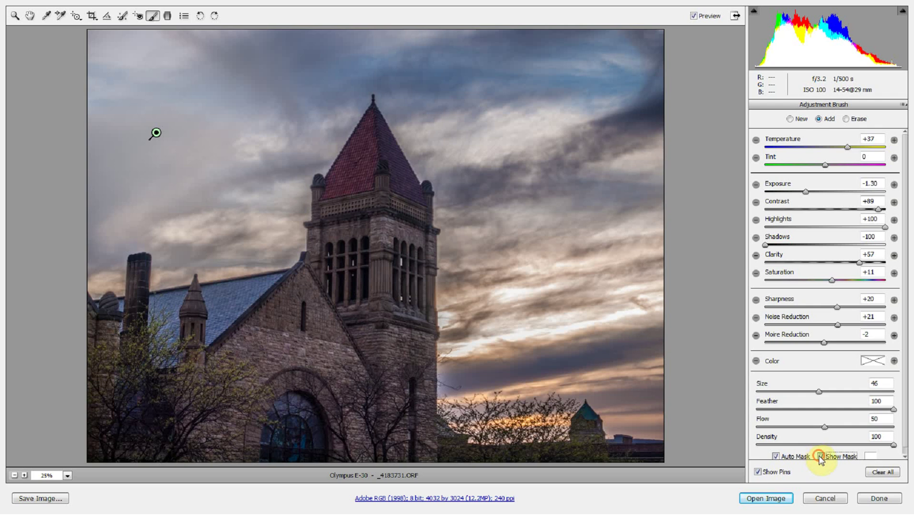
left_click(821, 457)
left_click(820, 458)
left_click(820, 458)
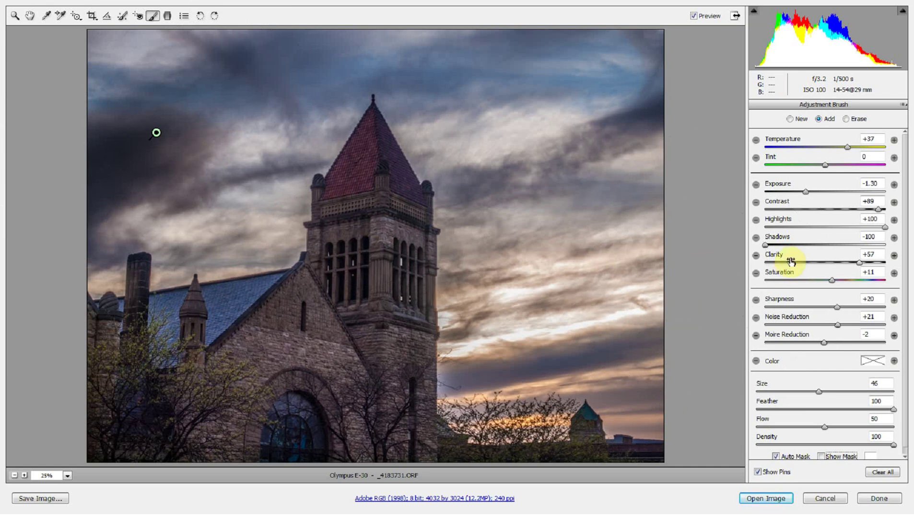
Set the brushed adjustment to Exposure -0.65 with more Clarity and Contrast, painting the right-side clouds.
mouse_move(806, 191)
left_mouse_down()
mouse_move(840, 192)
mouse_move(817, 198)
left_mouse_up()
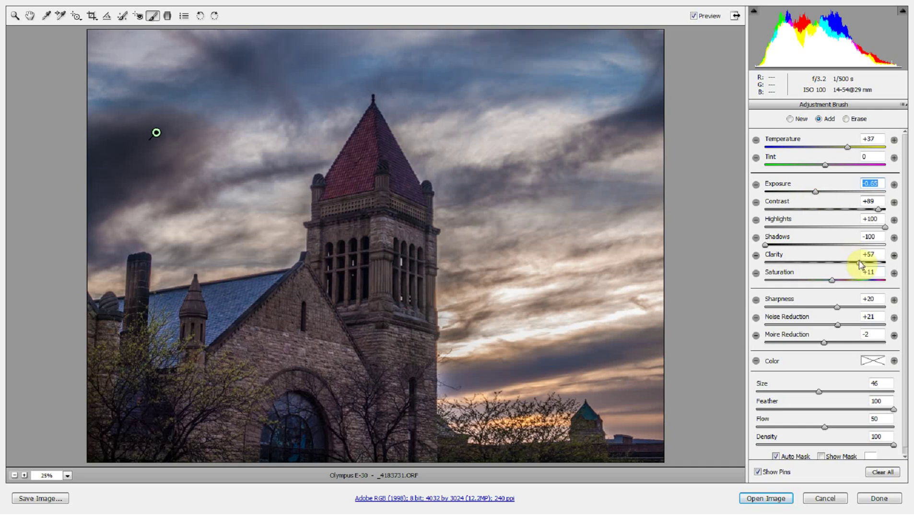
left_click_drag(859, 262, 882, 263)
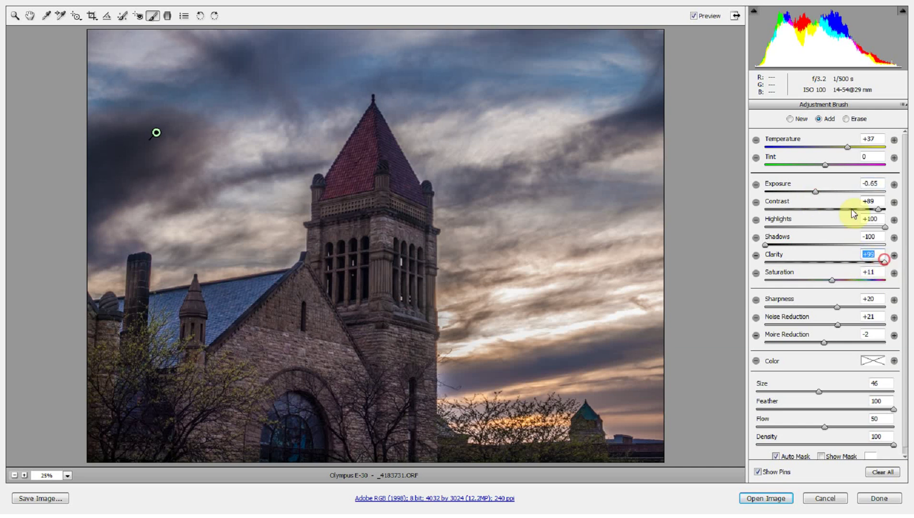
left_click_drag(879, 209, 893, 215)
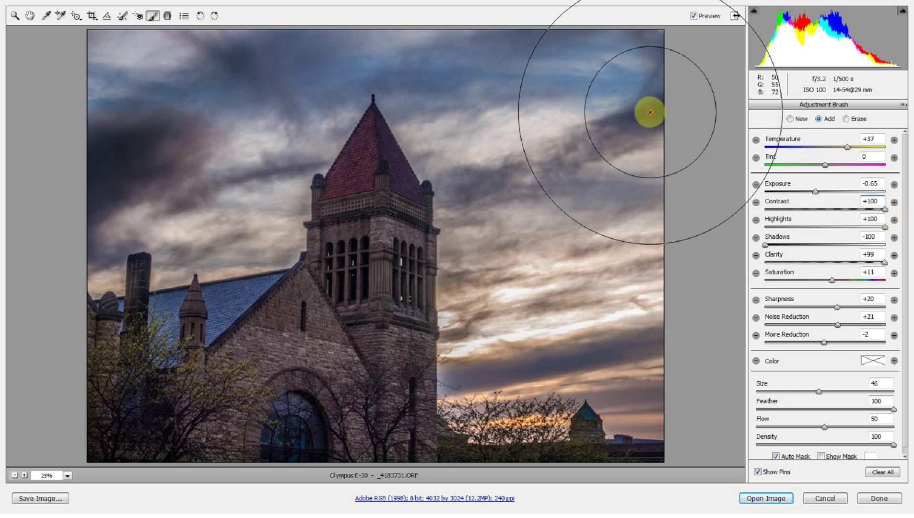
left_click_drag(651, 115, 636, 126)
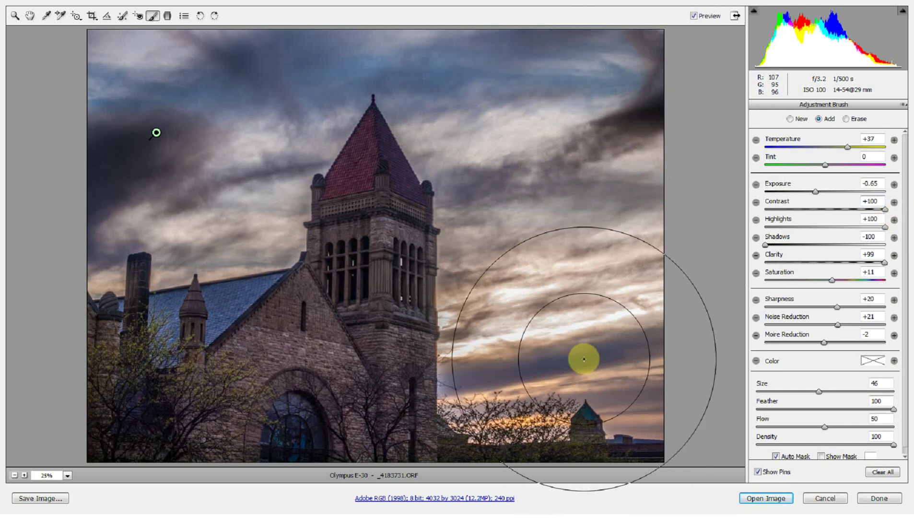
mouse_move(583, 358)
left_mouse_down()
mouse_move(628, 405)
mouse_move(637, 384)
left_mouse_up()
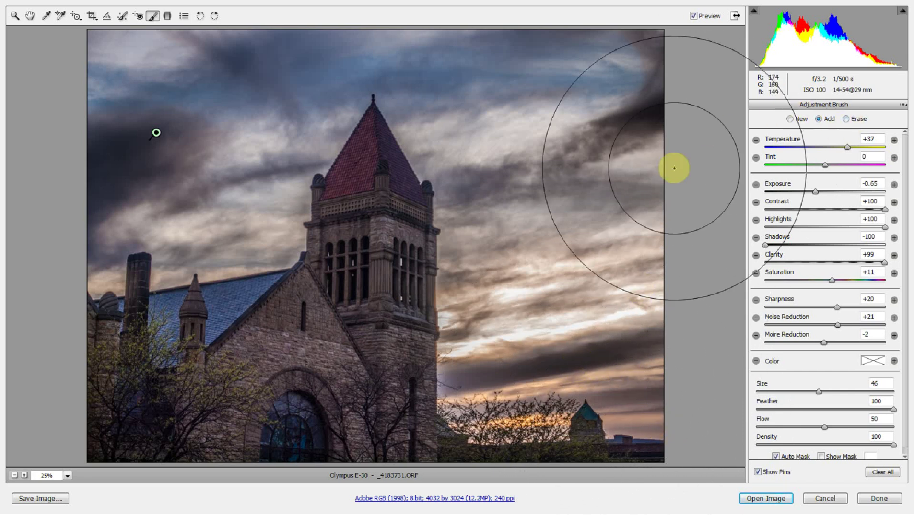
Brush a new adjustment across the upper-left sky, check its mask, and extend it upper-right.
left_click(847, 119)
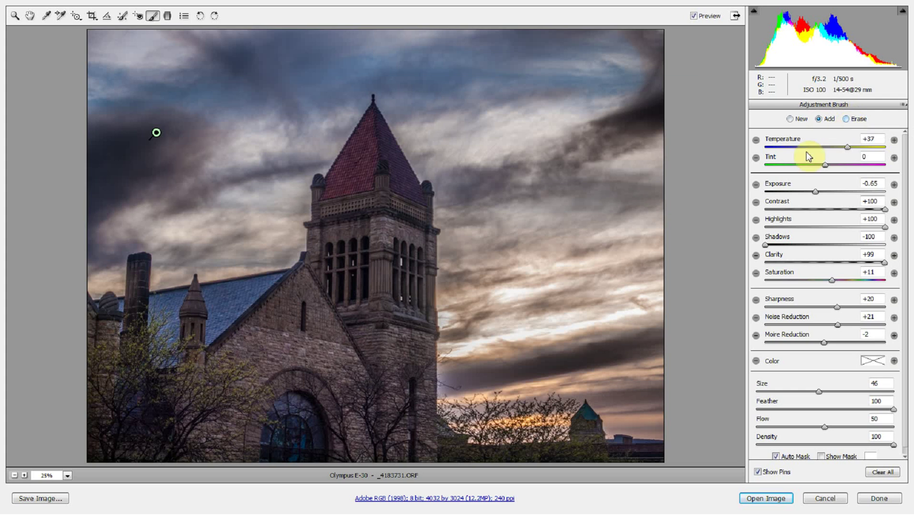
left_click(212, 116)
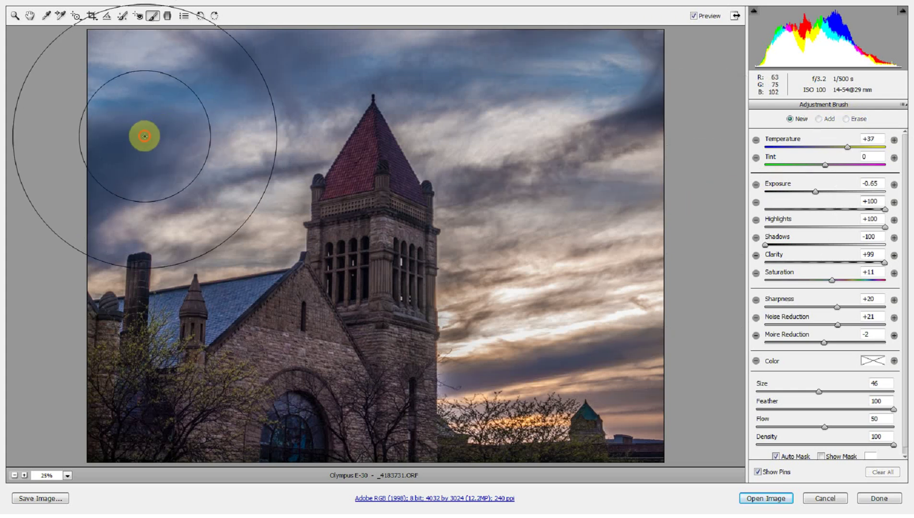
mouse_move(145, 136)
left_mouse_down()
mouse_move(231, 171)
mouse_move(590, 187)
left_mouse_up()
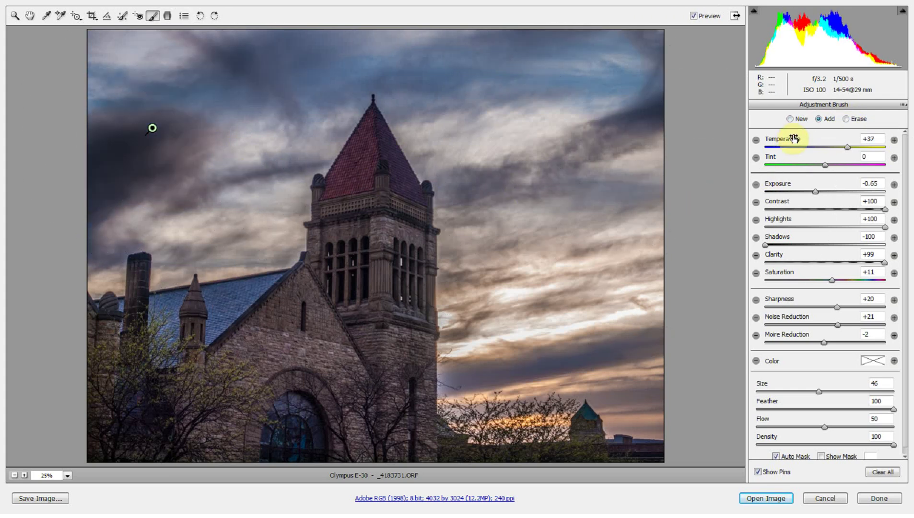
left_click(822, 456)
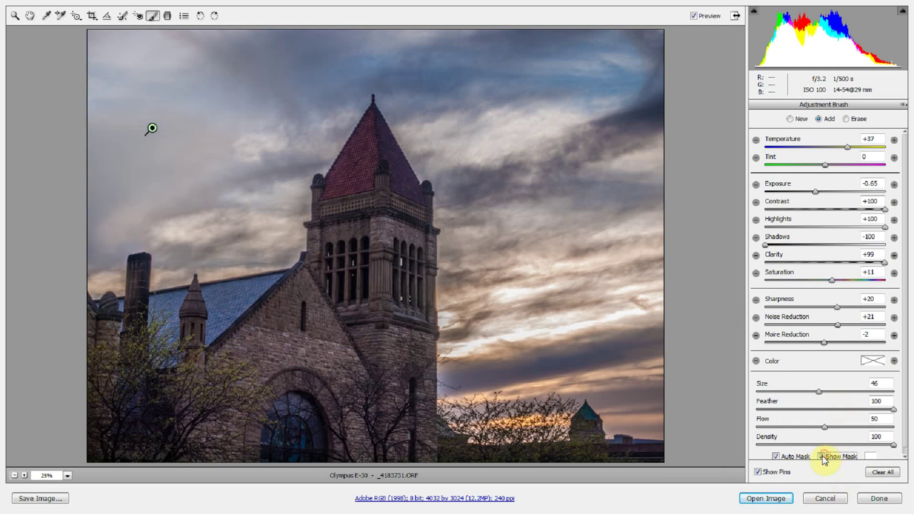
left_click(821, 456)
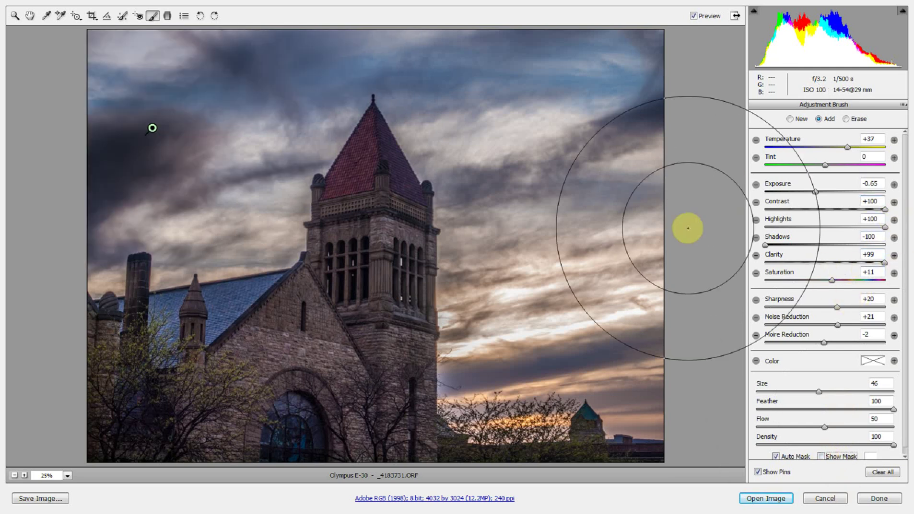
left_click_drag(649, 184, 620, 137)
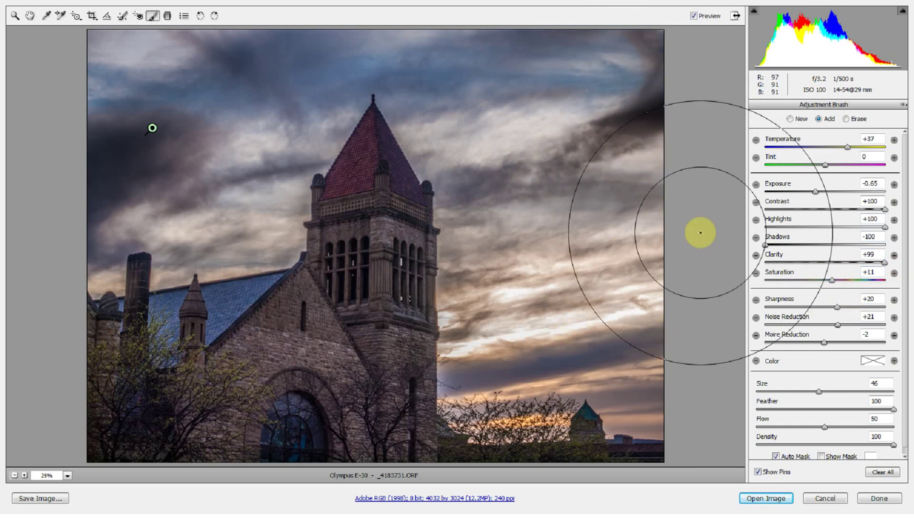
Try a new adjustment on the sky right of the tower, tweak its sliders, then delete it.
left_click(790, 120)
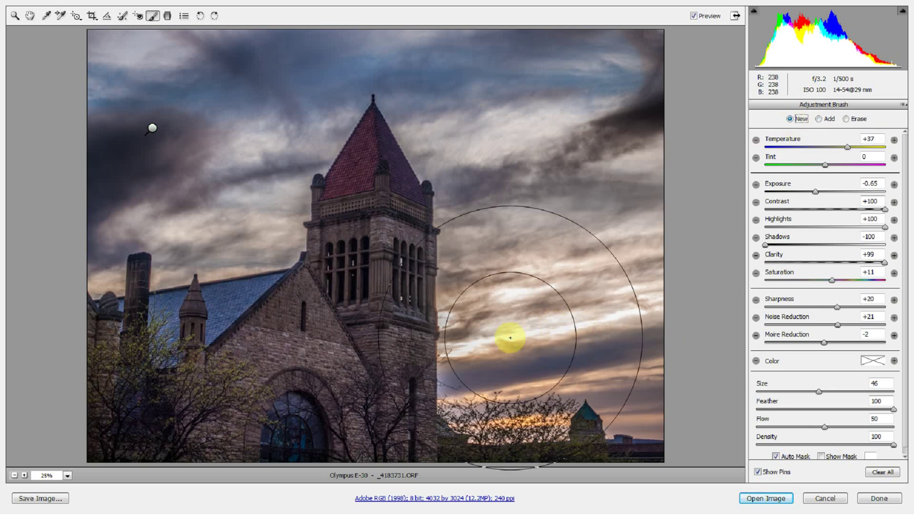
left_click(526, 329)
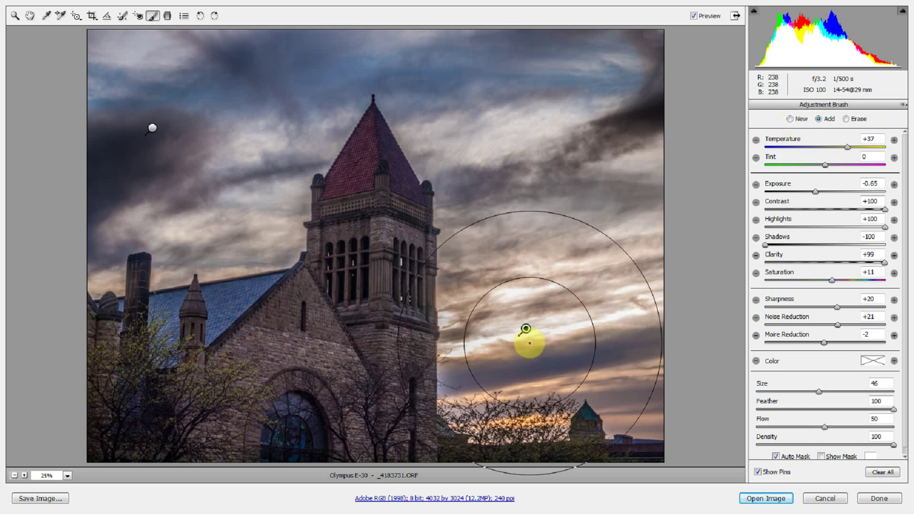
left_click(822, 457)
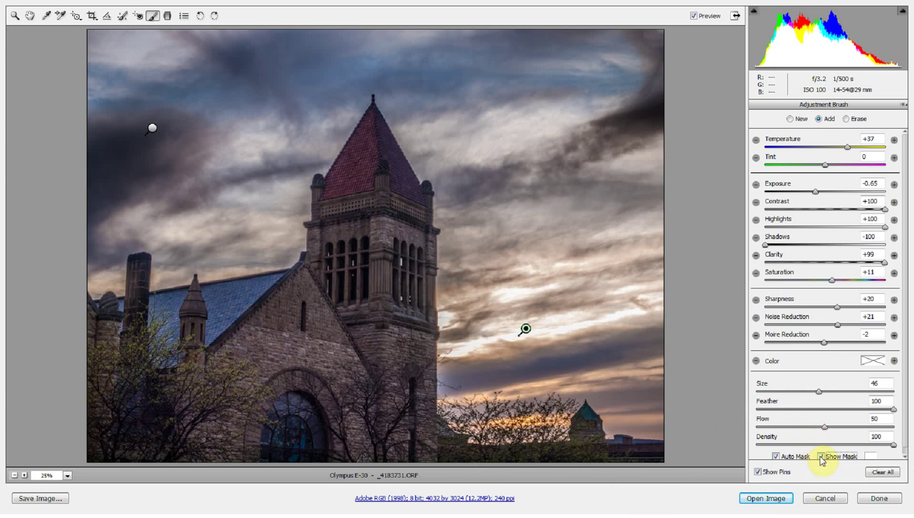
left_click(822, 457)
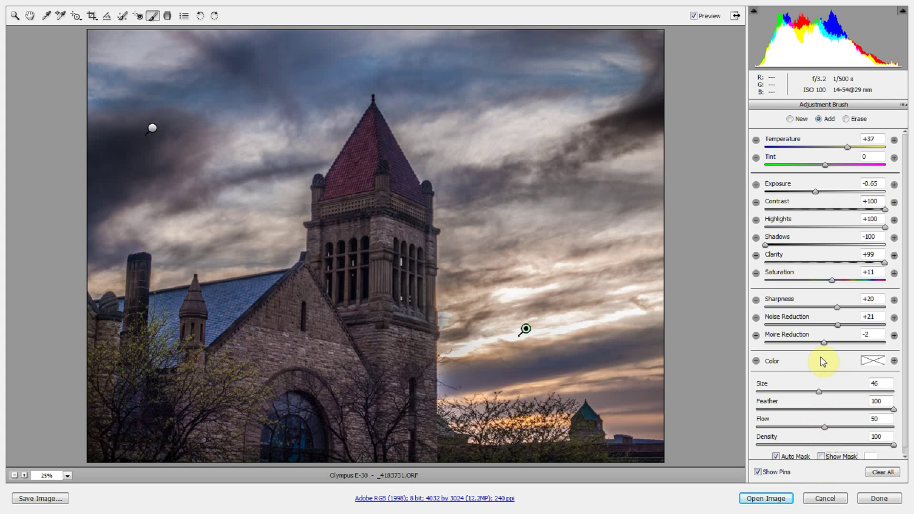
mouse_move(815, 192)
left_mouse_down()
mouse_move(783, 191)
mouse_move(834, 190)
mouse_move(819, 191)
left_mouse_up()
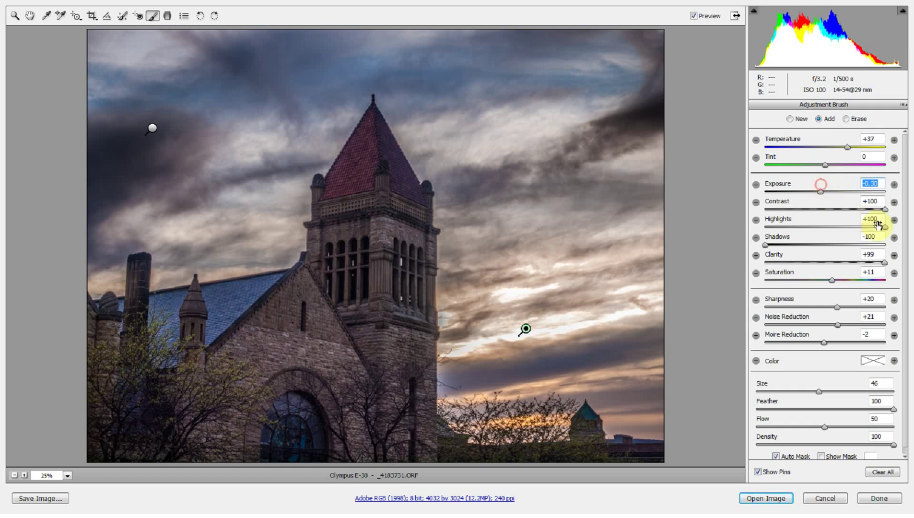
left_click_drag(885, 210, 907, 230)
mouse_move(765, 245)
left_mouse_down()
mouse_move(826, 246)
mouse_move(780, 249)
left_mouse_up()
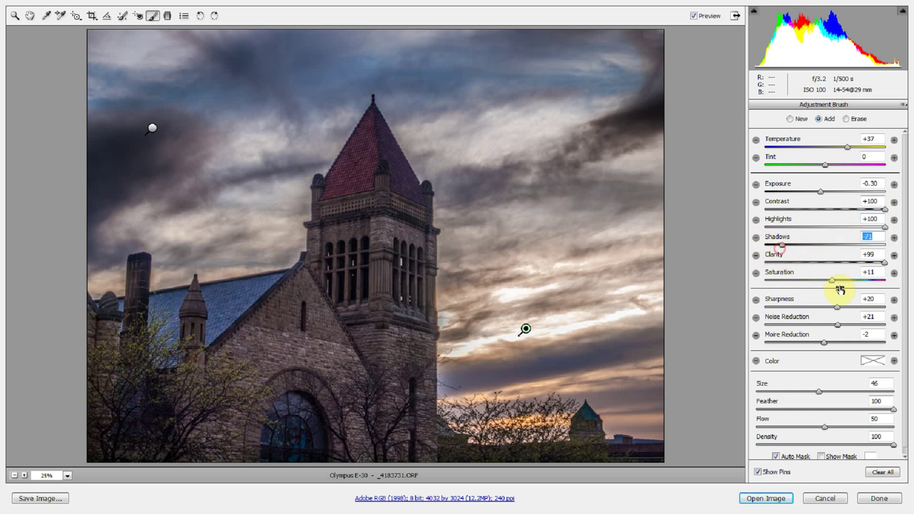
left_click(885, 263)
mouse_move(884, 265)
left_mouse_down()
mouse_move(807, 265)
mouse_move(830, 263)
left_mouse_up()
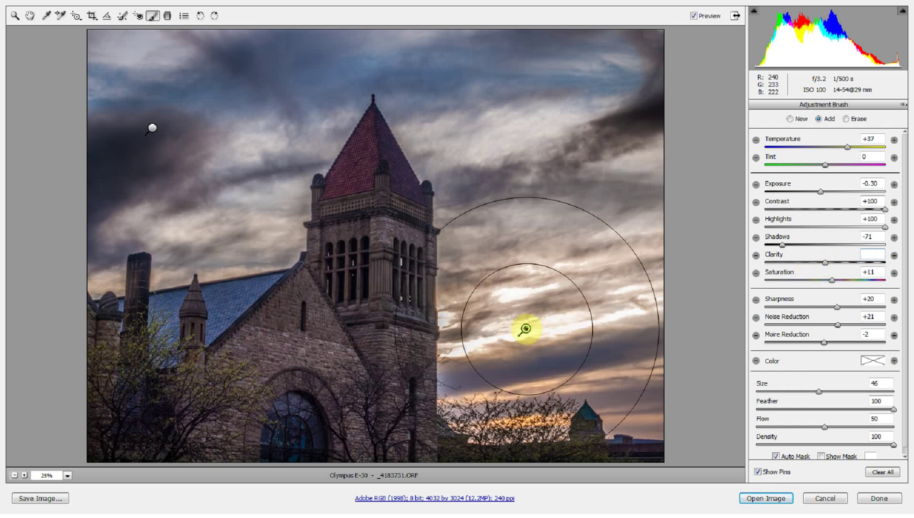
key("Delete")
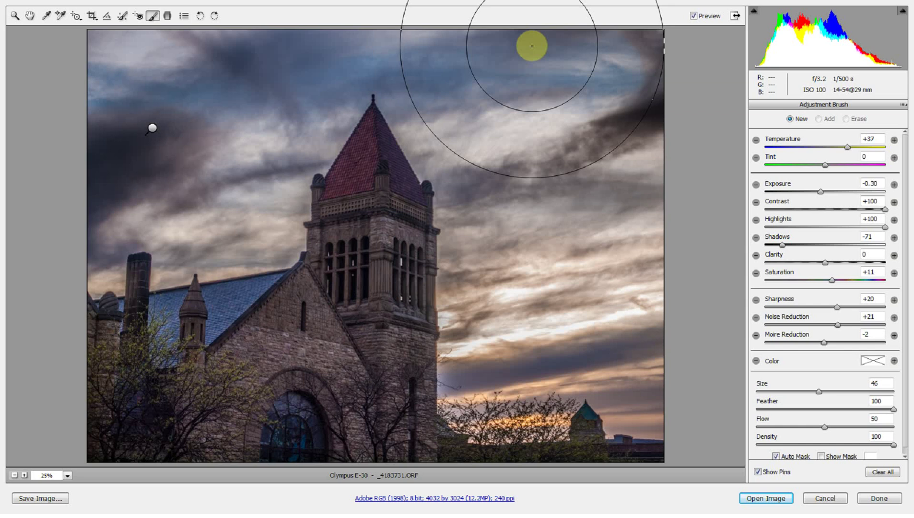
left_click(15, 17)
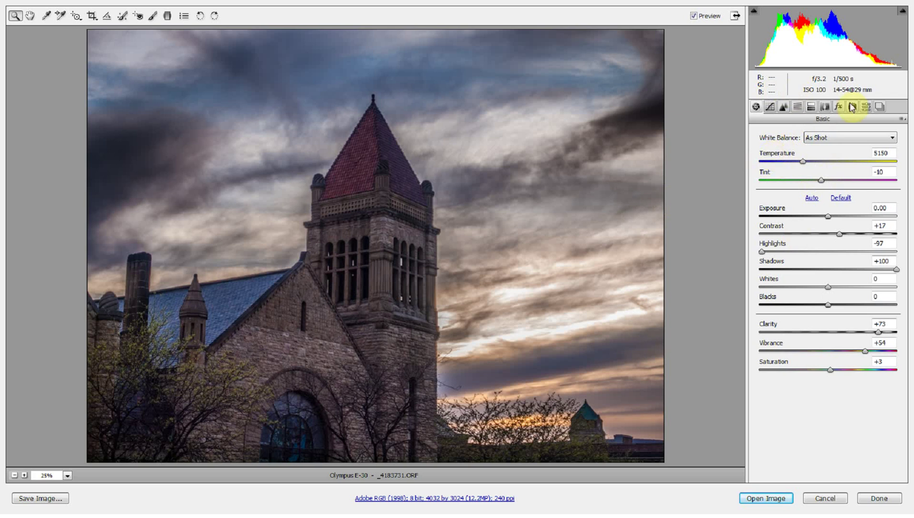
In Detail, set Luminance noise reduction 56, Luminance Contrast 11 and sharpening Masking about 51.
left_click(783, 107)
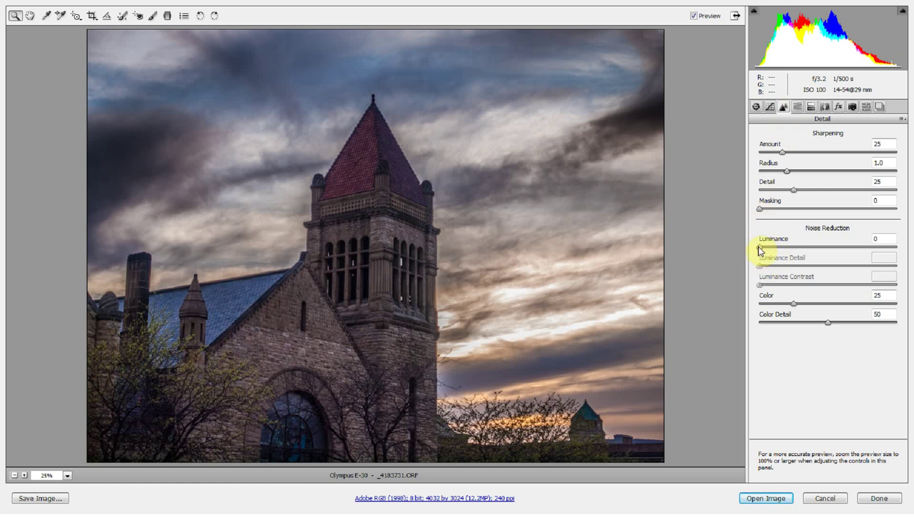
left_click_drag(759, 248, 831, 244)
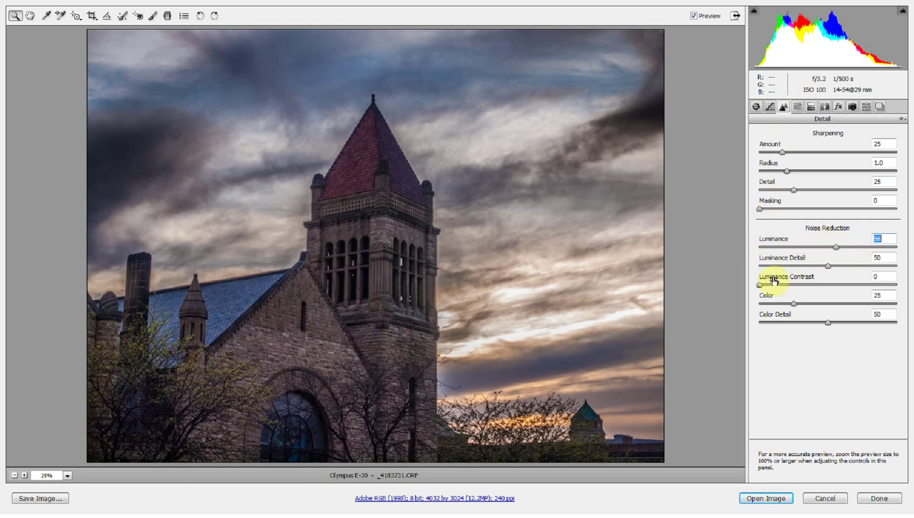
left_click_drag(761, 285, 778, 287)
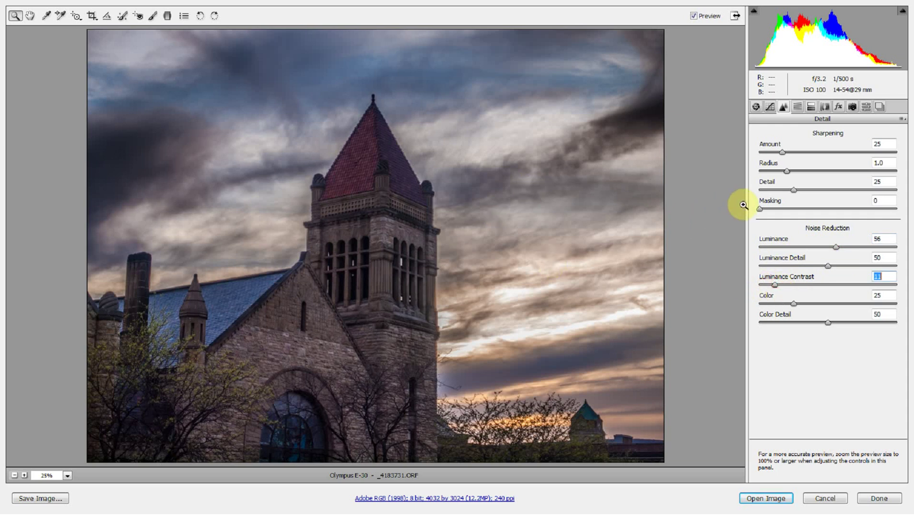
left_click_drag(760, 210, 802, 217)
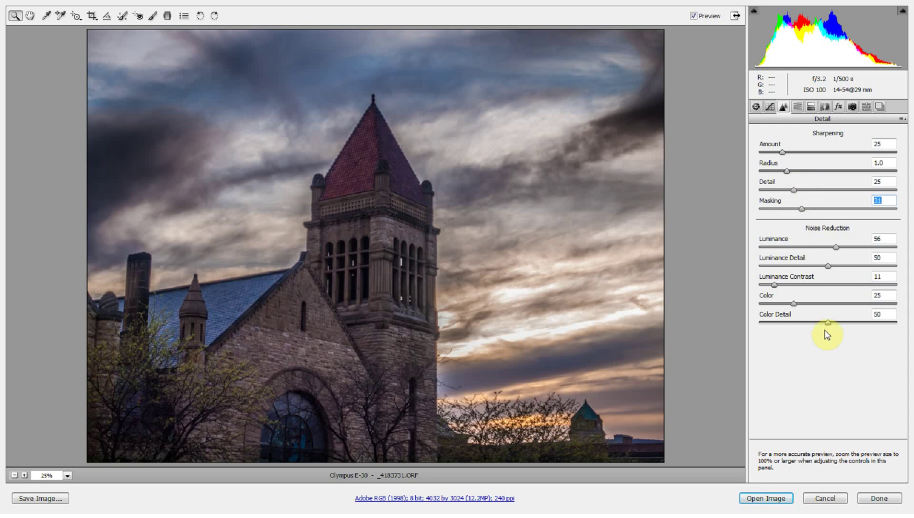
Toggle Preview off and on to compare the edited church photo with the original.
left_click(797, 107)
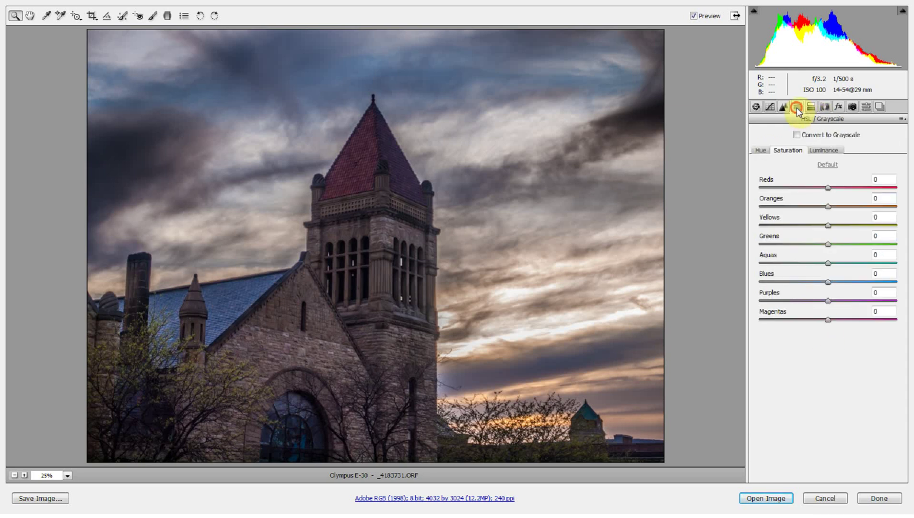
left_click(694, 16)
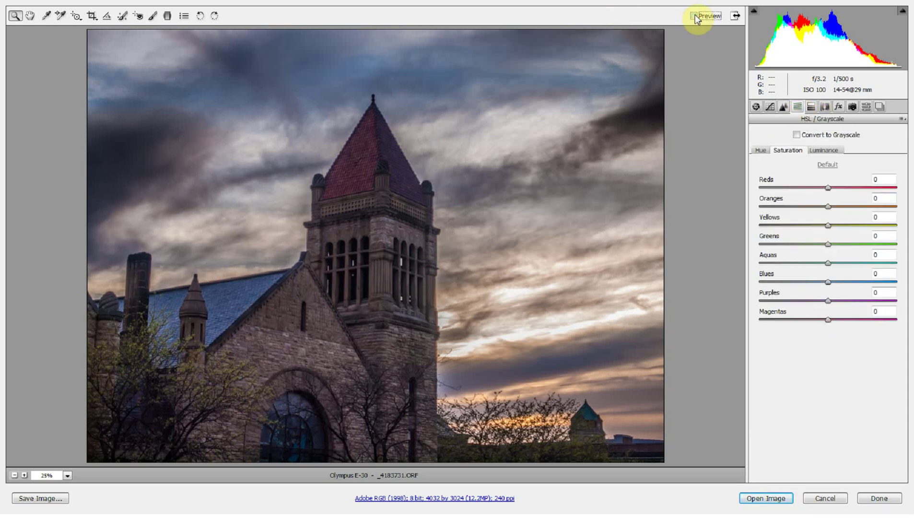
left_click(694, 16)
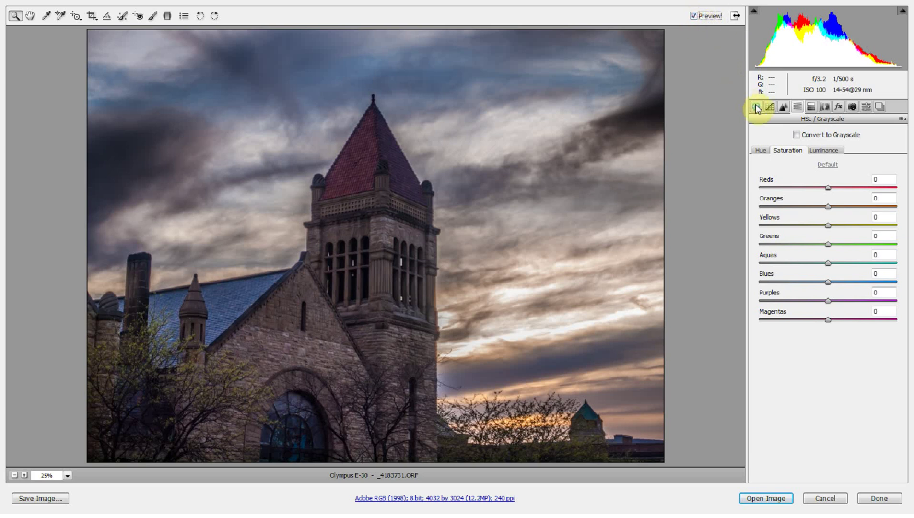
left_click(756, 107)
left_click(694, 16)
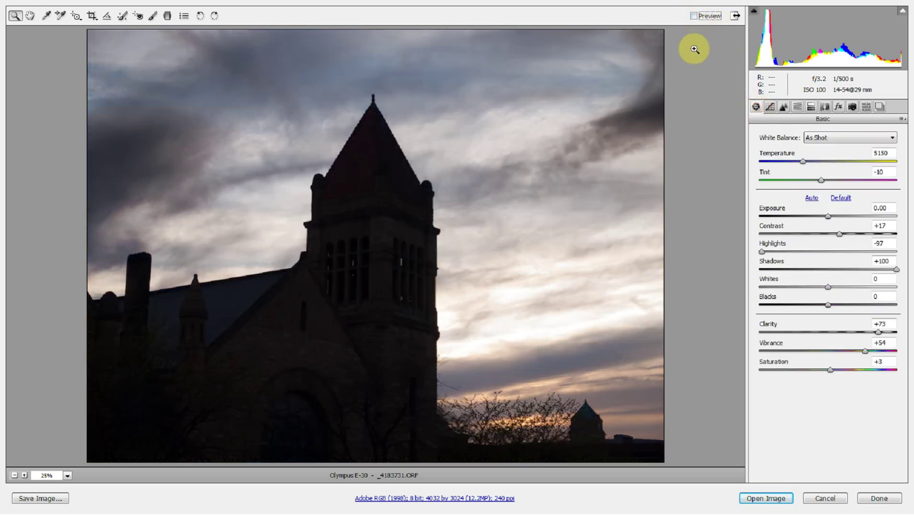
left_click(694, 16)
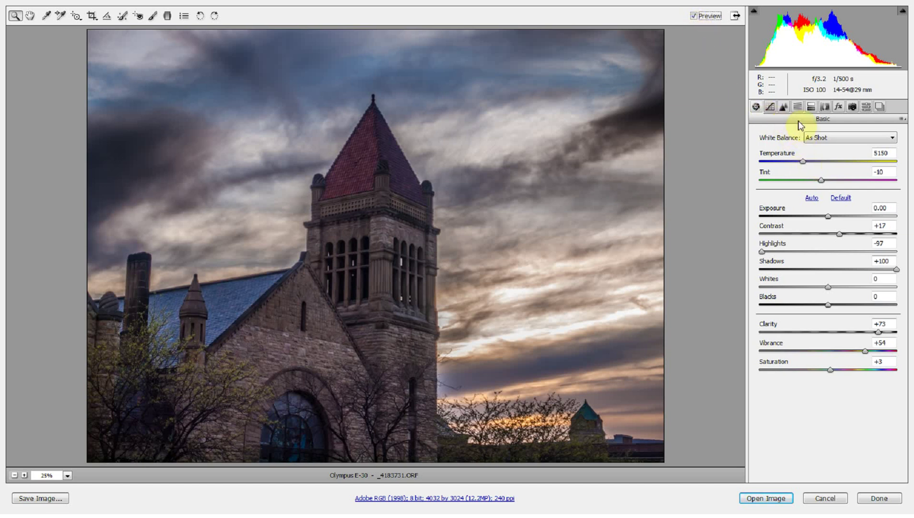
Set Split Toning Highlights to Hue 35 and Saturation 19, then compare with Preview.
left_click(797, 107)
left_click(811, 108)
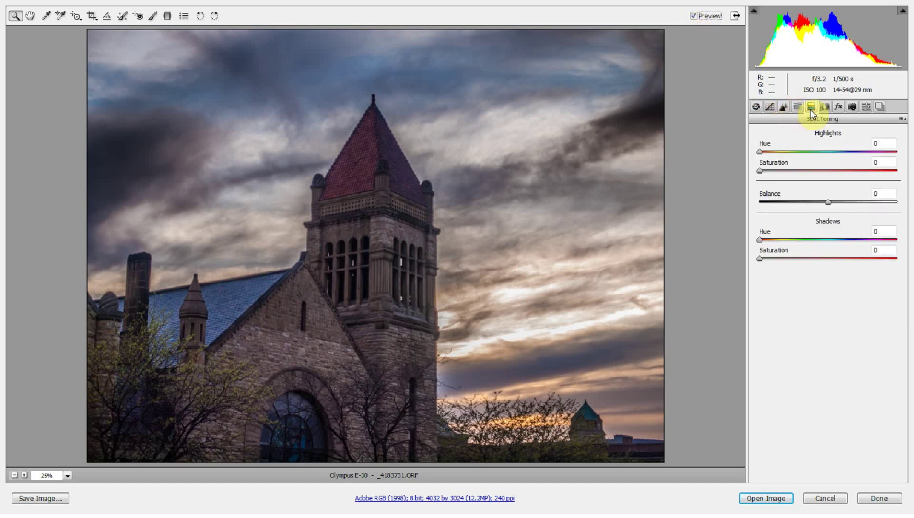
left_click_drag(760, 171, 775, 156)
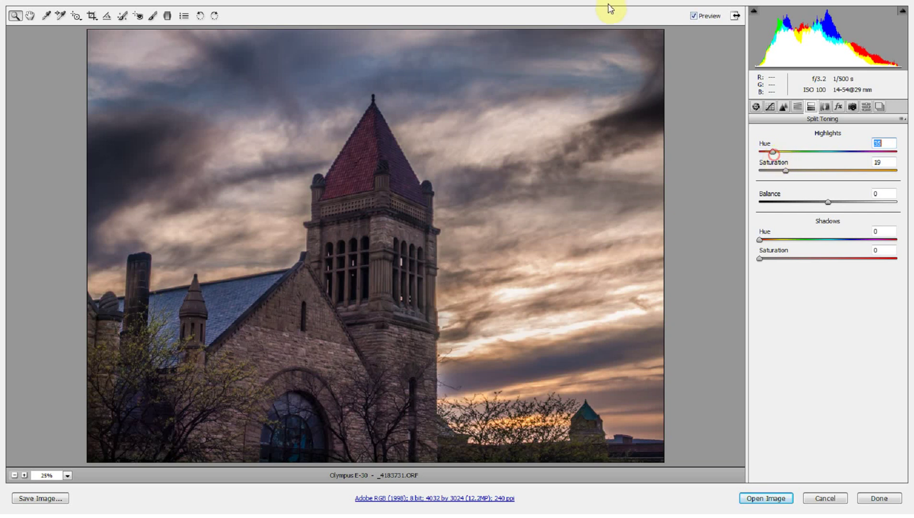
left_click(694, 16)
left_click(692, 17)
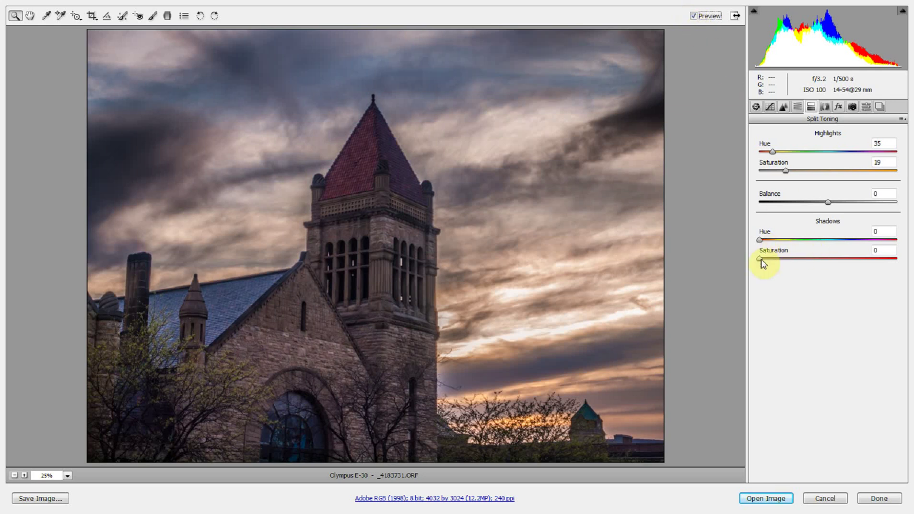
Open _4183731.ORF in Photoshop and overlap its window with the tonemapped TIF to compare them.
left_click(766, 498)
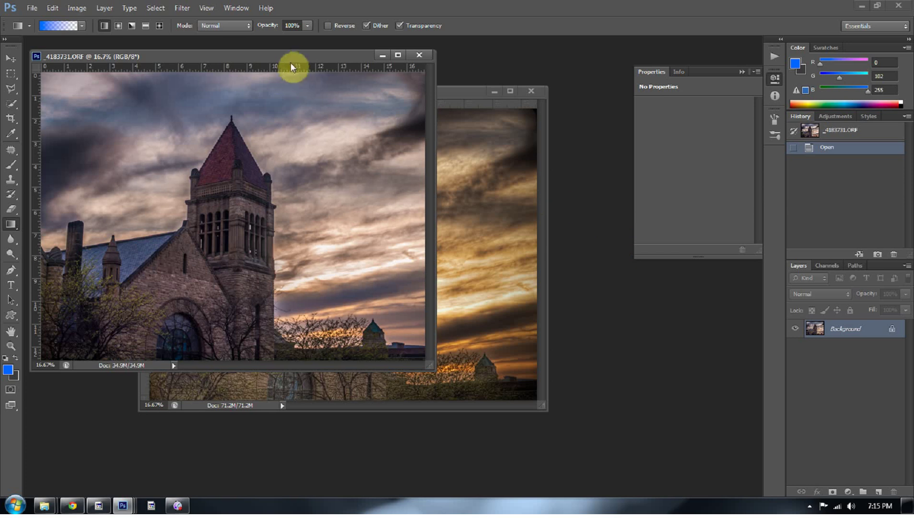
left_click_drag(293, 56, 655, 119)
left_click_drag(380, 95, 339, 53)
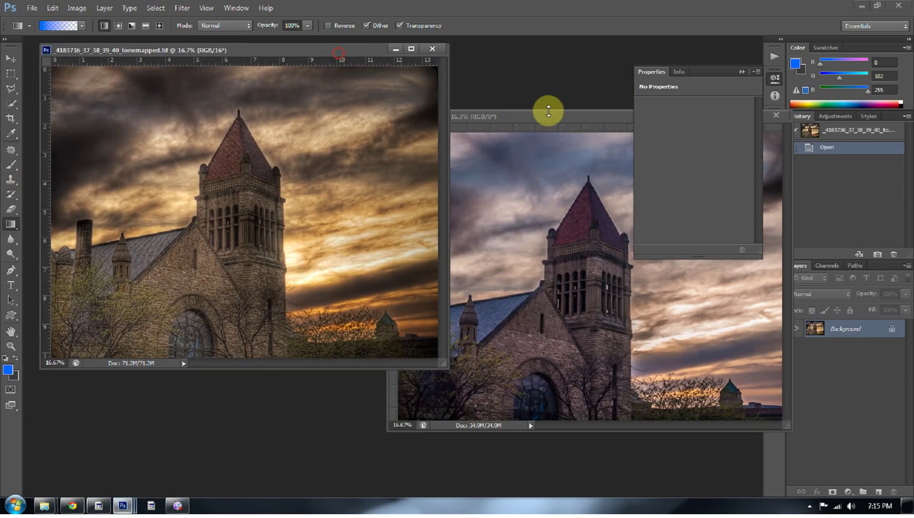
left_click_drag(551, 115, 345, 102)
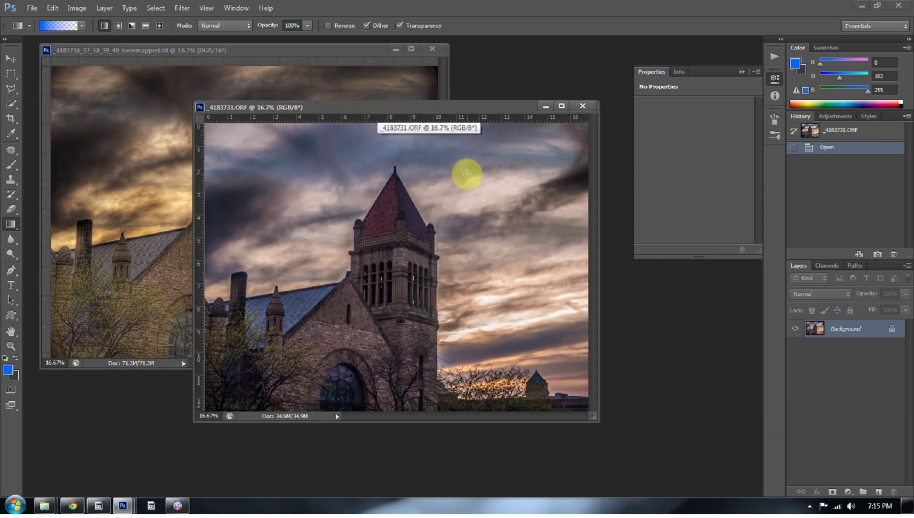
left_click(212, 55)
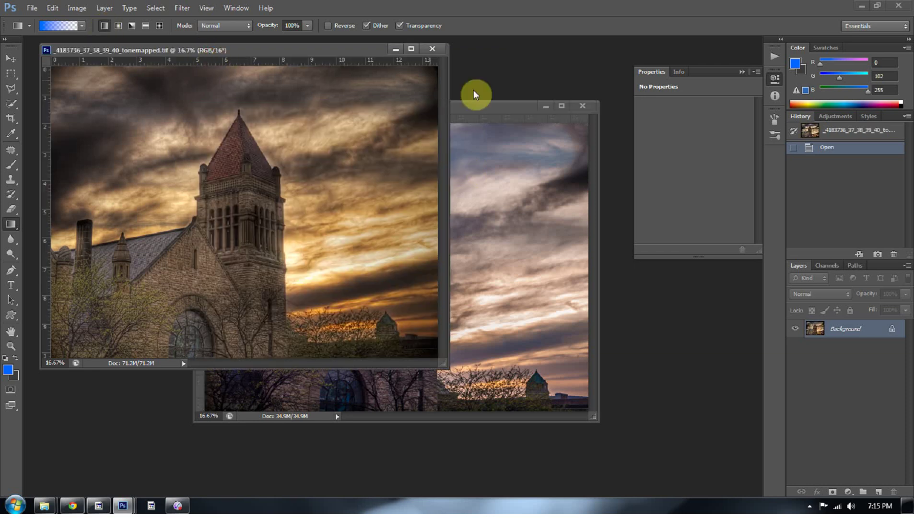
left_click(478, 109)
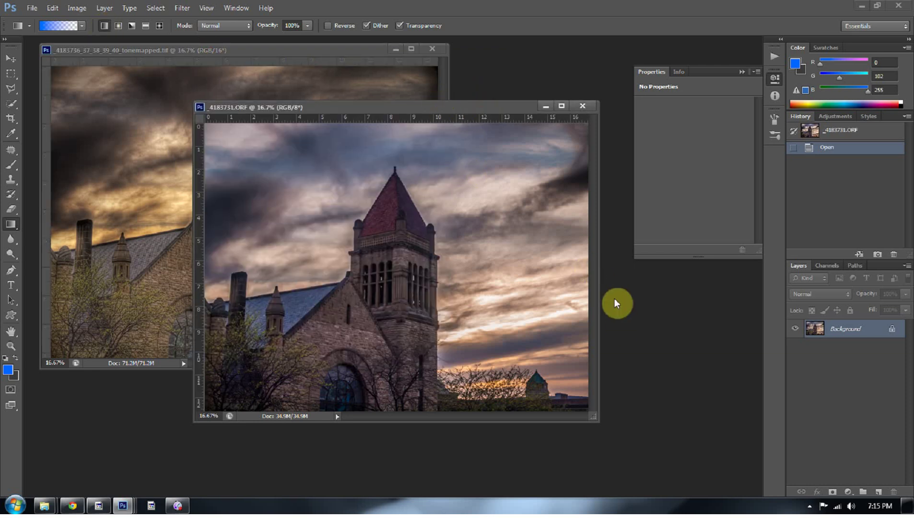